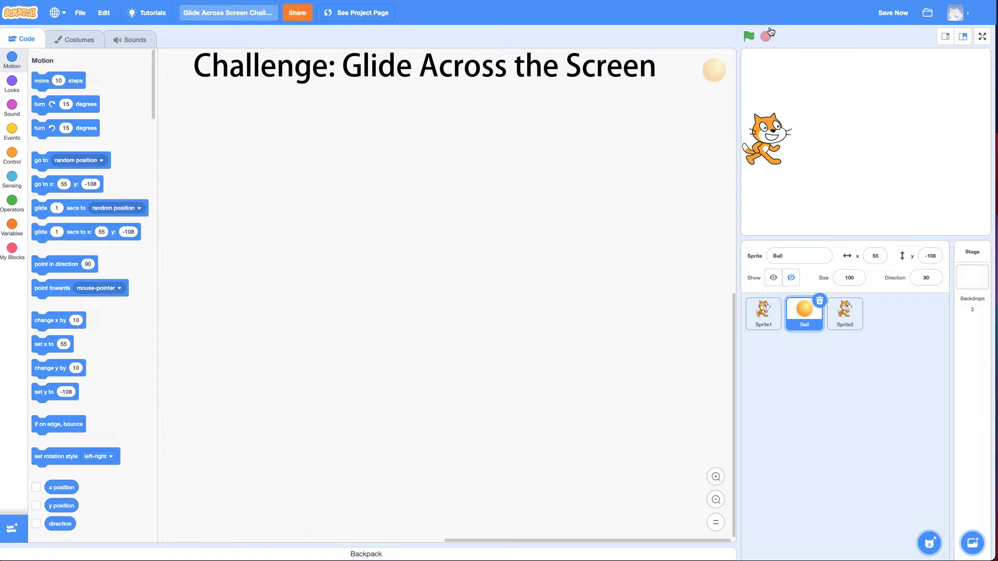
# Run the challenge project from the green flag to watch the cat glide across the stage.
pyautogui.click(749, 38)
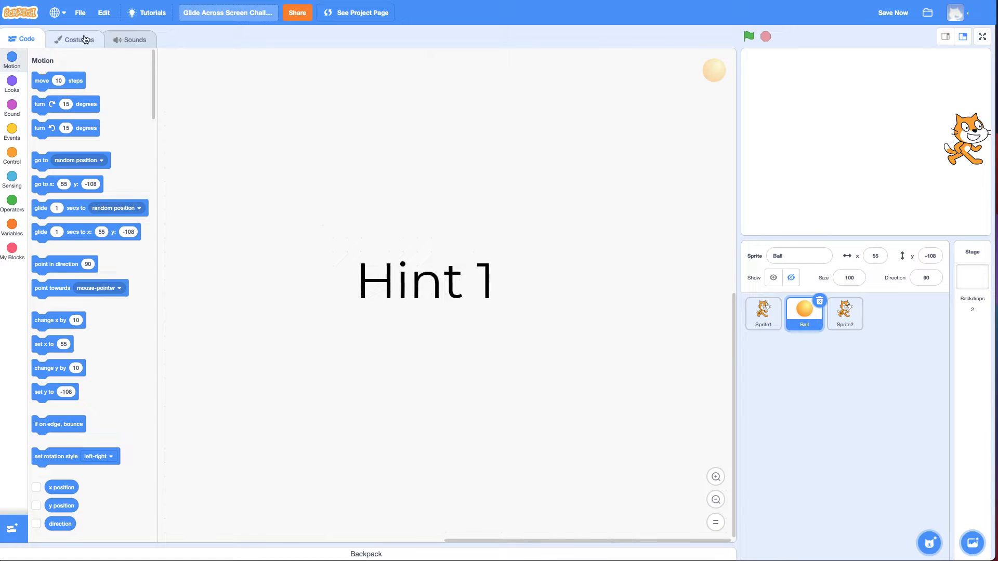
# Start a new project and add a glide 1 secs to x: 0 y: 0 block to the cat's script.
pyautogui.click(78, 17)
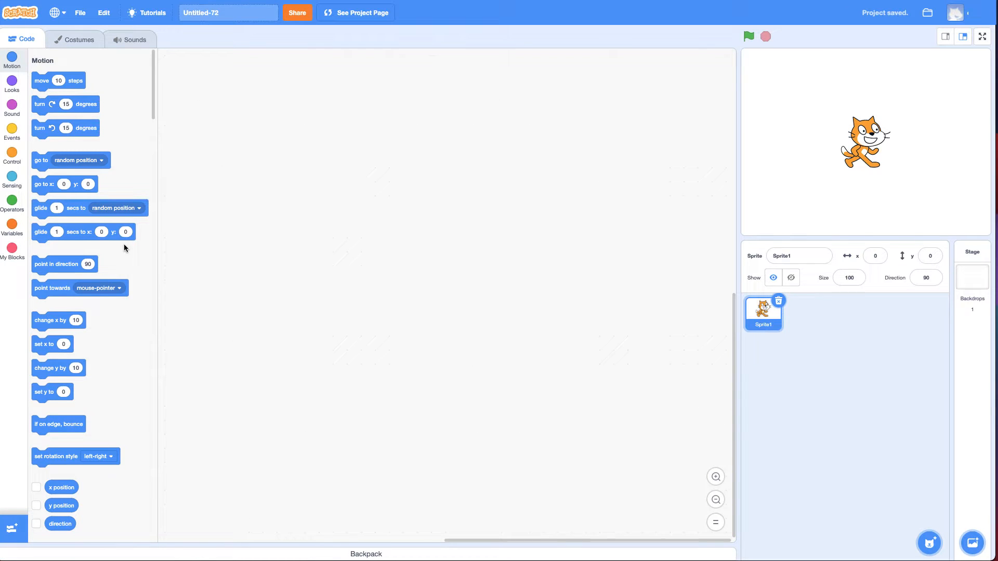
pyautogui.moveTo(82, 233); pyautogui.dragTo(356, 182)
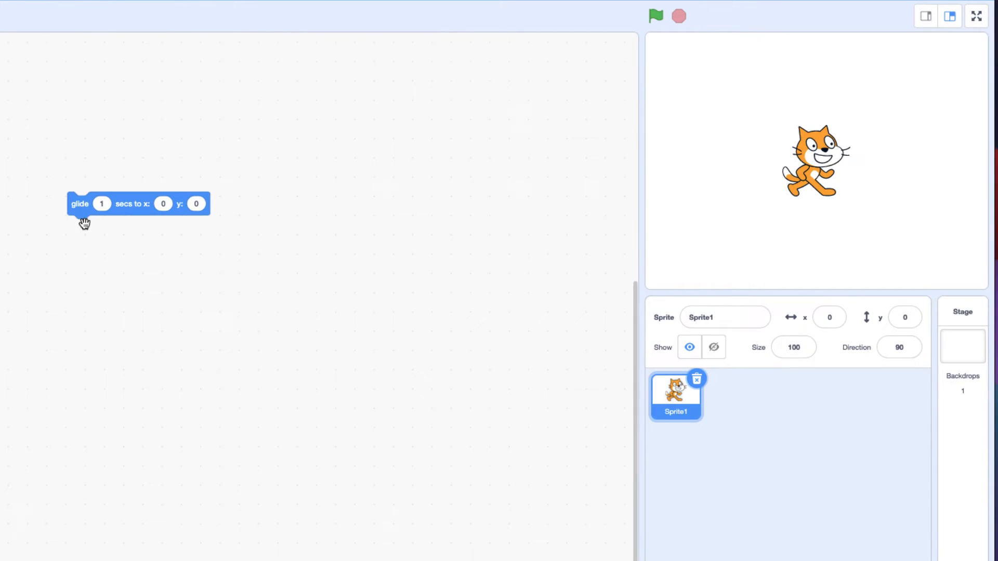
pyautogui.click(101, 204)
pyautogui.moveTo(105, 203); pyautogui.dragTo(92, 210)
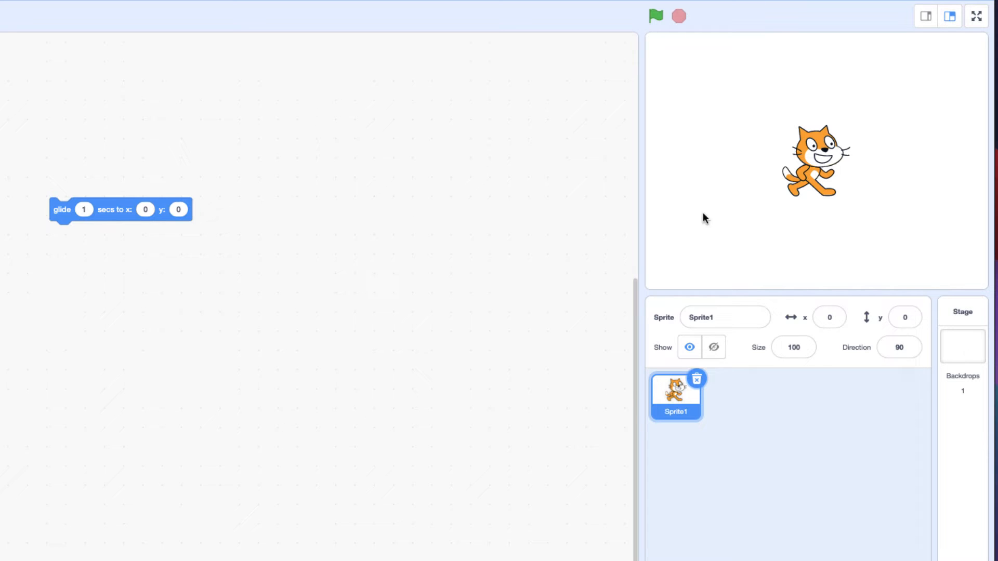
# Check the cat's x and y, then drag it down to the lower left around x -144, y -104.
pyautogui.click(829, 318)
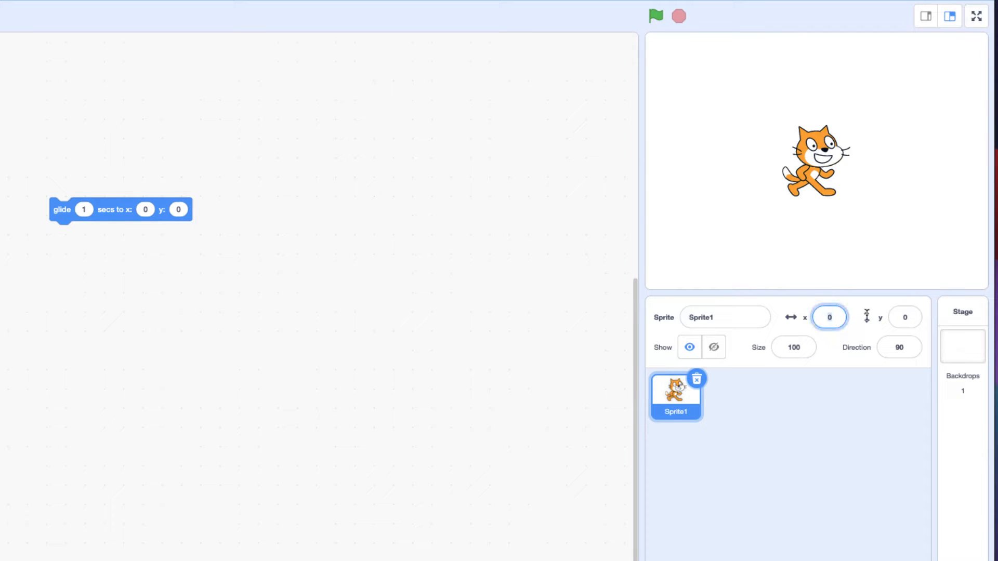
pyautogui.click(906, 317)
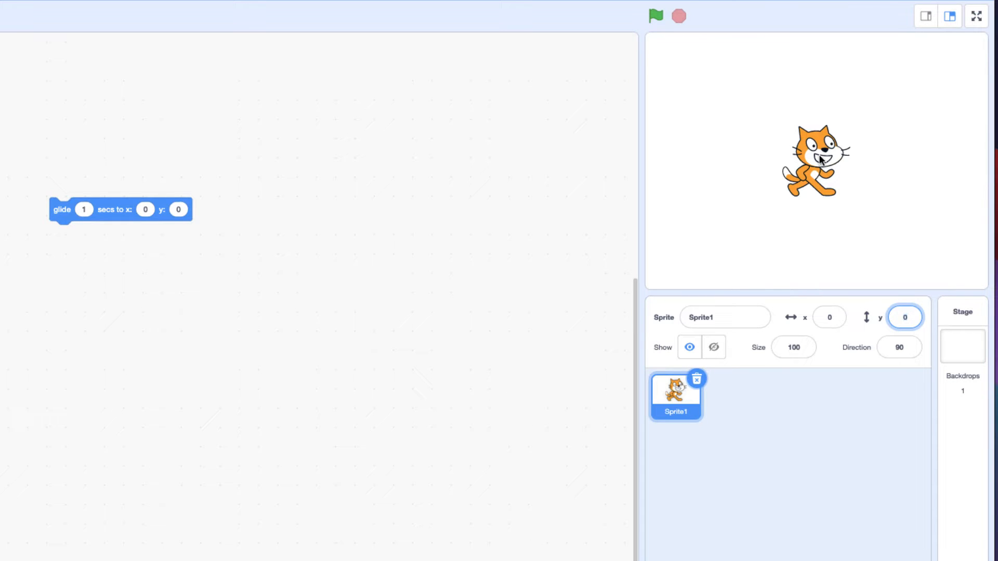
pyautogui.moveTo(819, 156); pyautogui.dragTo(822, 232)
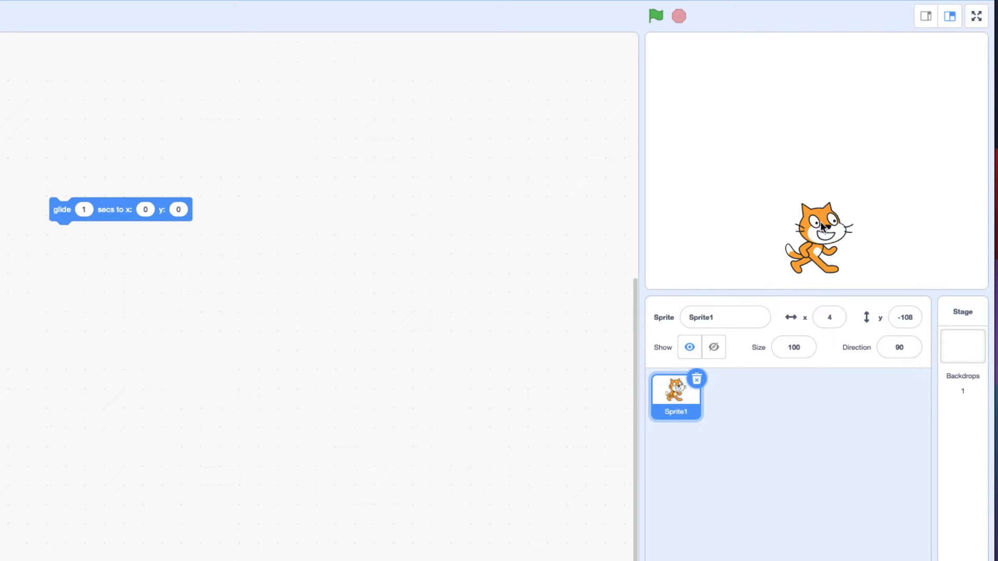
pyautogui.moveTo(821, 225)
pyautogui.mouseDown()
pyautogui.moveTo(952, 220)
pyautogui.moveTo(715, 216)
pyautogui.mouseUp()
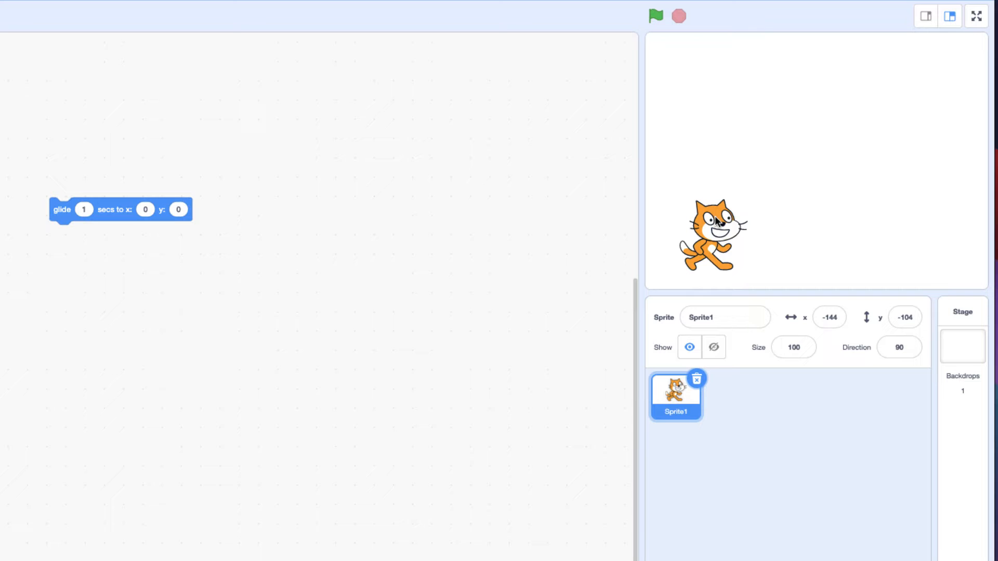
# Give the stage the Xy-grid backdrop found by searching 'coord' in the library.
pyautogui.click(956, 363)
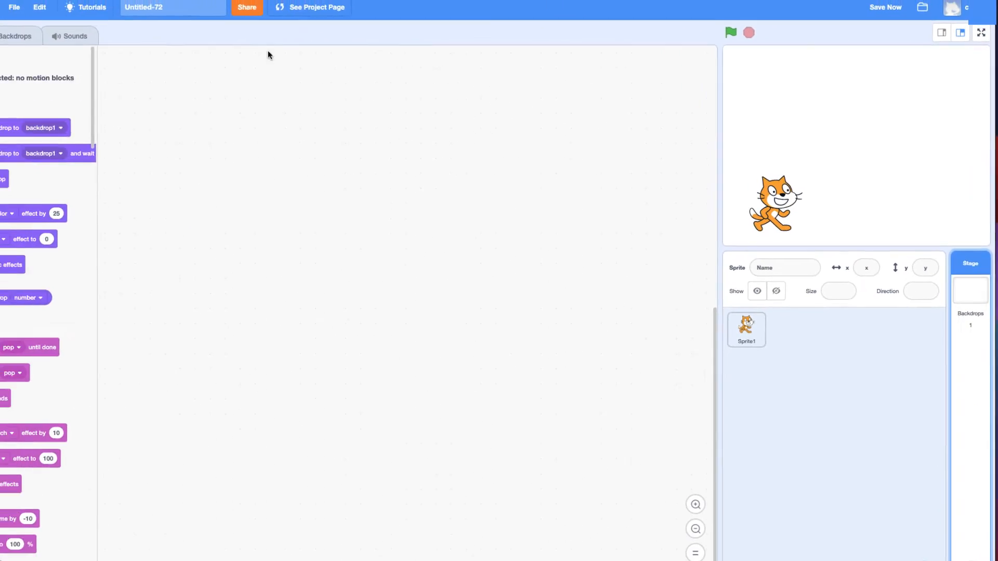
pyautogui.click(95, 39)
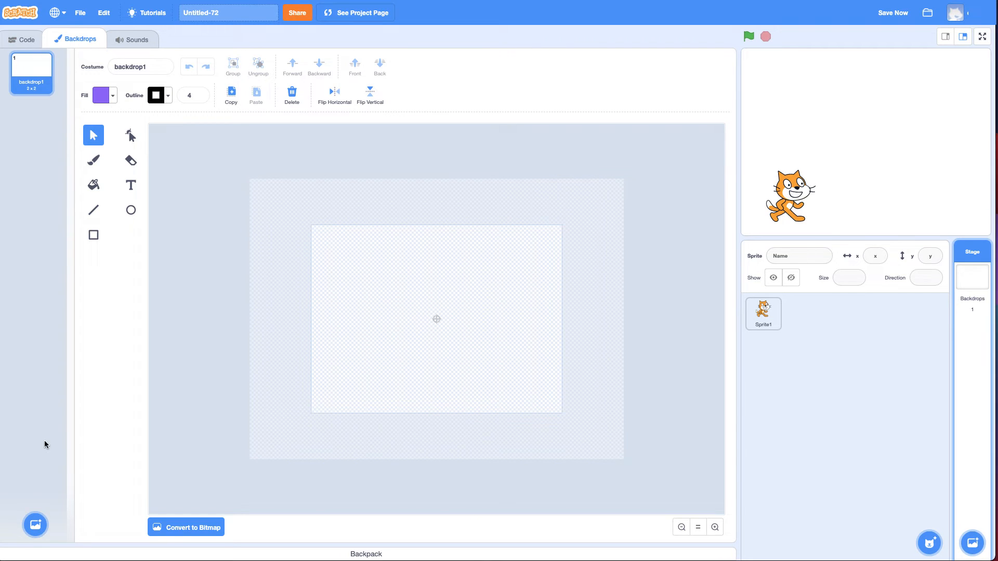
pyautogui.click(35, 525)
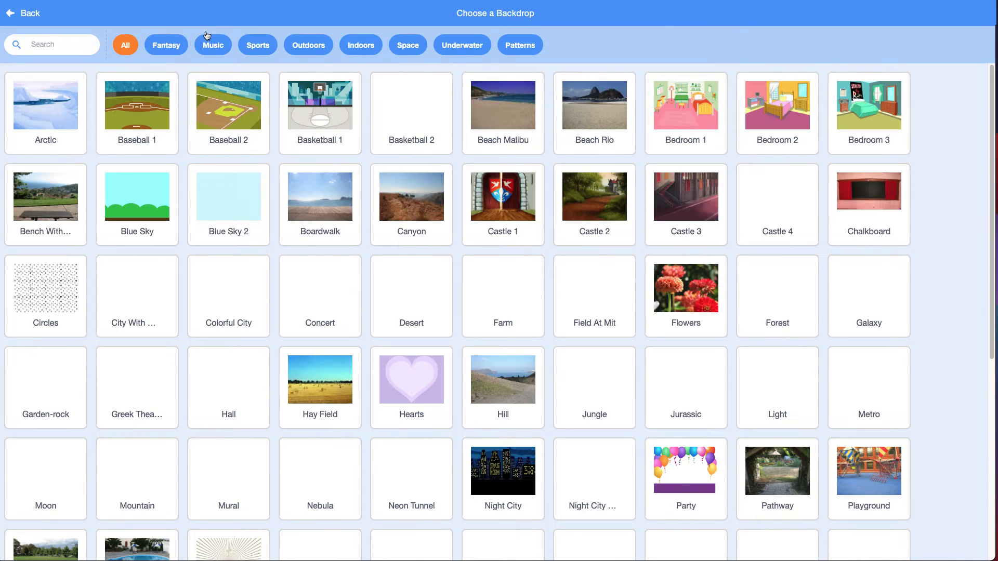
pyautogui.click(60, 46)
pyautogui.write('c')
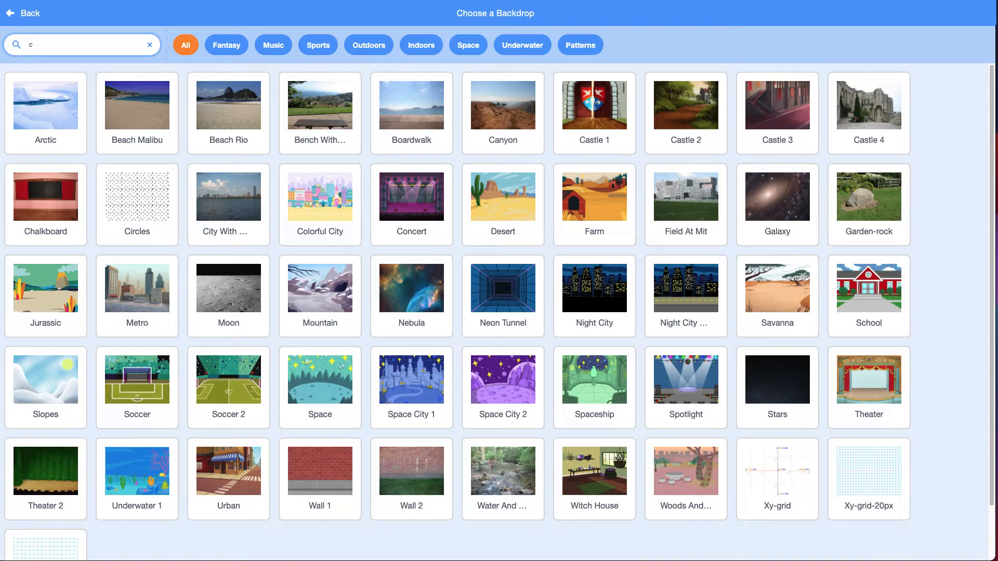
pyautogui.write('oordi')
pyautogui.click(50, 90)
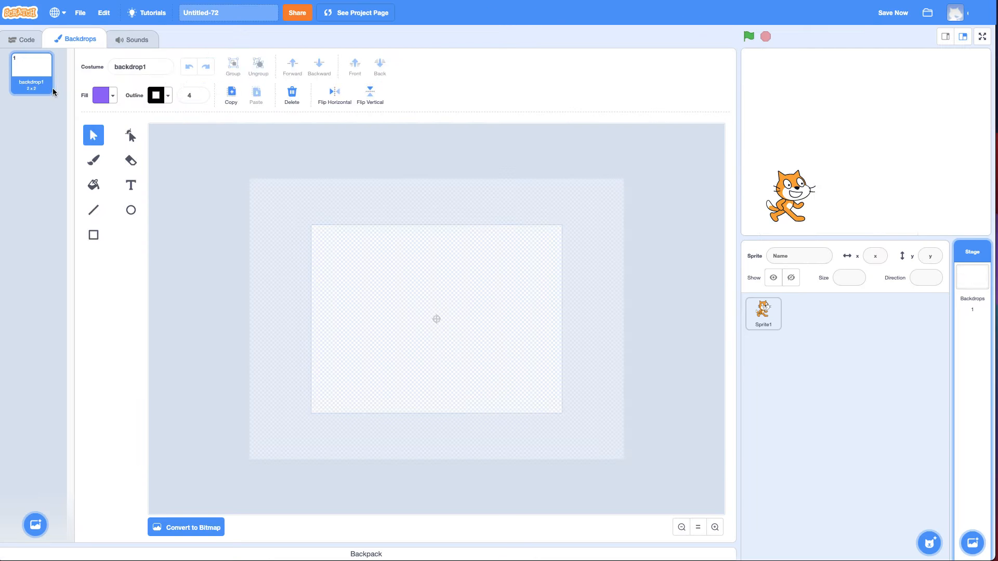
# Return to the code view with the cat sprite Sprite1 selected.
pyautogui.click(24, 40)
pyautogui.click(763, 312)
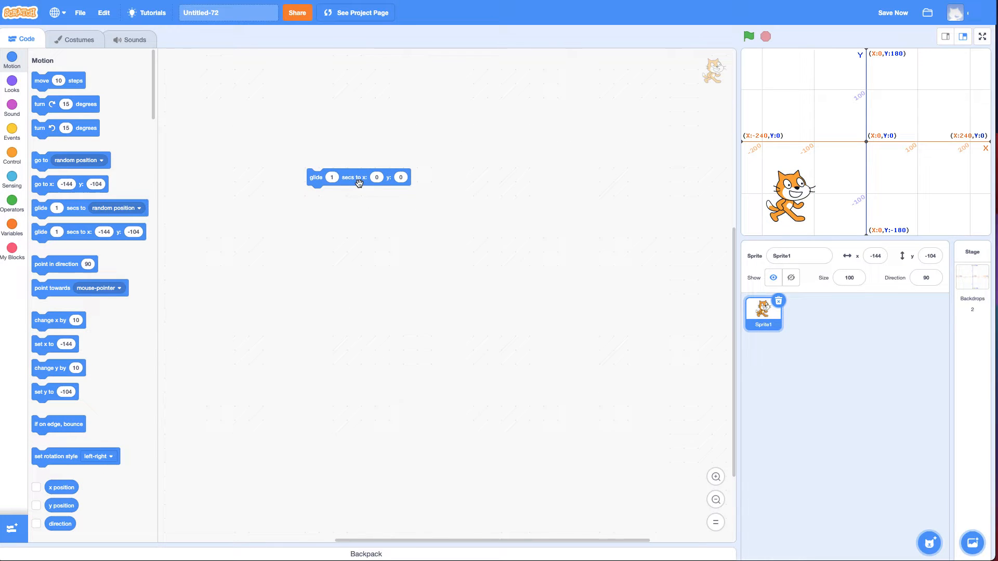
# Set the glide block to x: 100 y: 100 and run it so the cat glides to the upper right.
pyautogui.moveTo(359, 181); pyautogui.dragTo(350, 195)
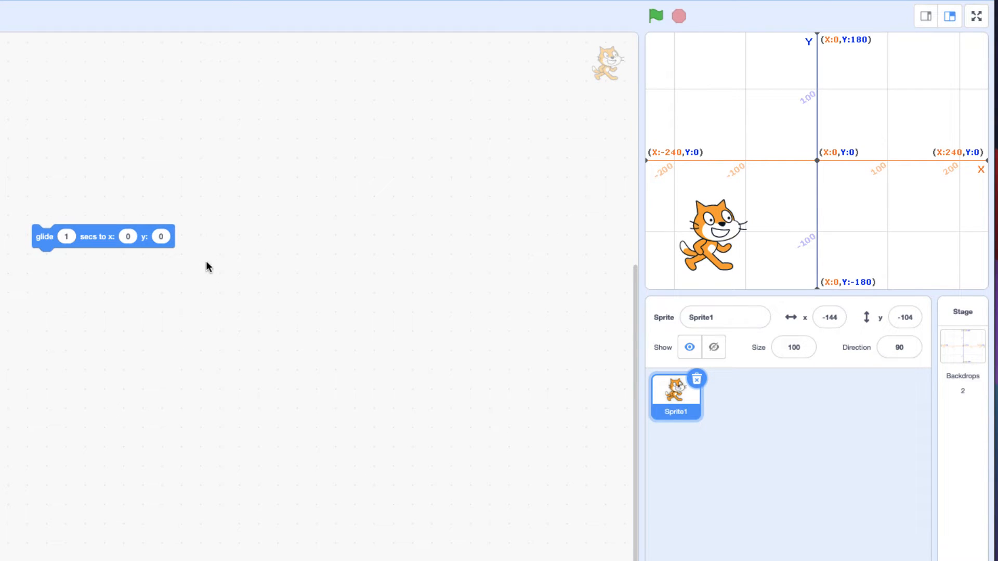
pyautogui.click(93, 239)
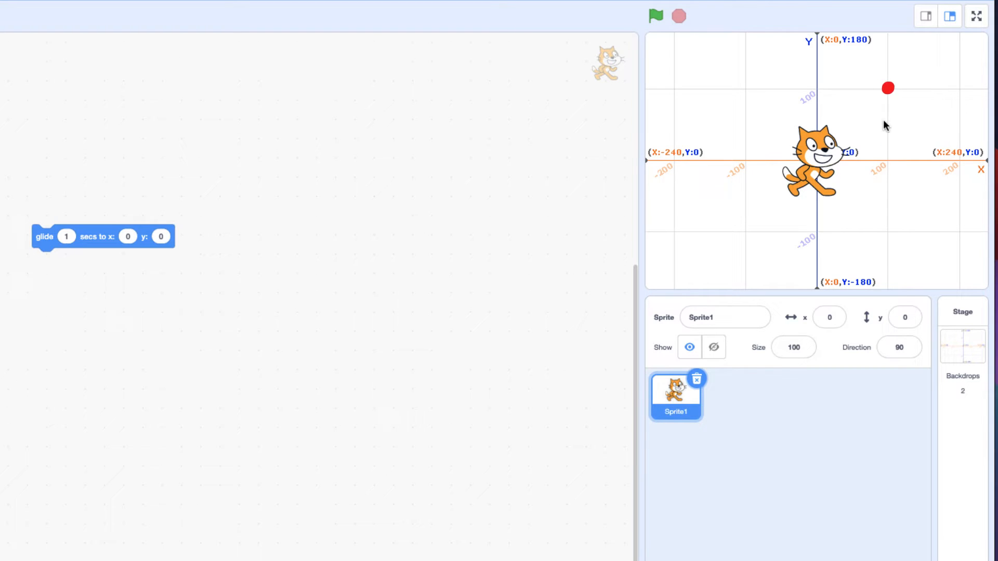
pyautogui.click(130, 238)
pyautogui.write('100')
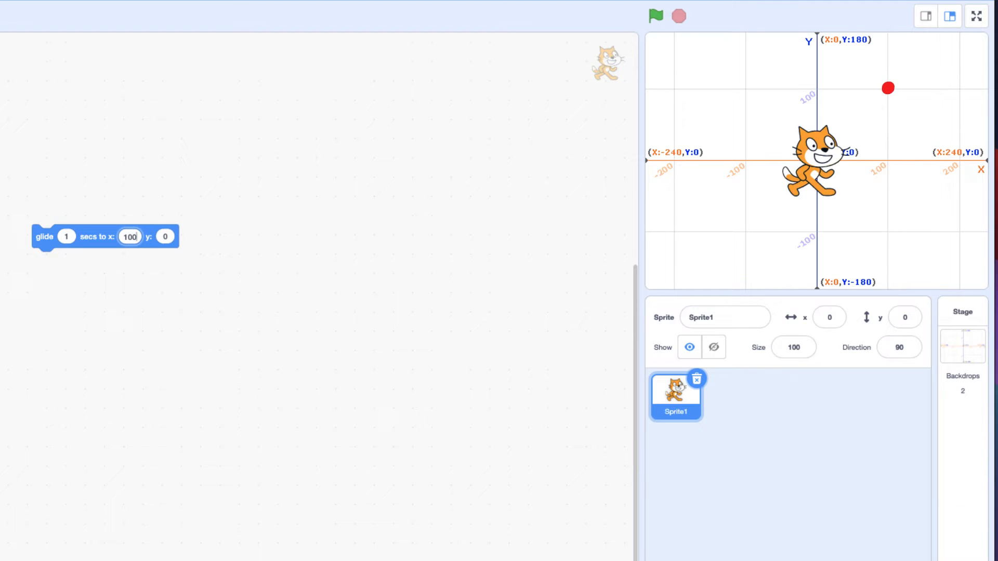
pyautogui.click(164, 237)
pyautogui.write('100')
pyautogui.click(129, 264)
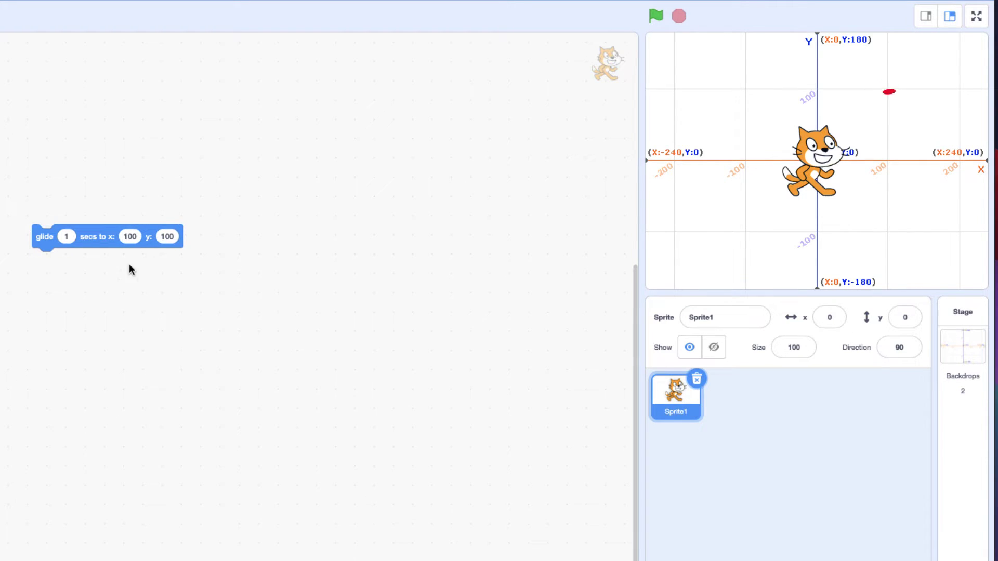
pyautogui.click(86, 238)
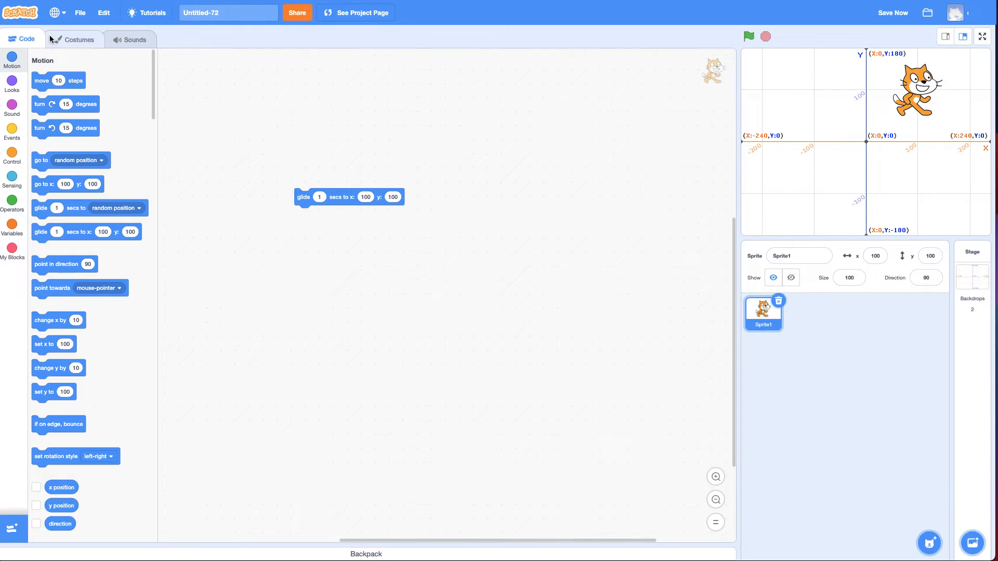
# Switch the stage back to the plain white backdrop1.
pyautogui.click(983, 279)
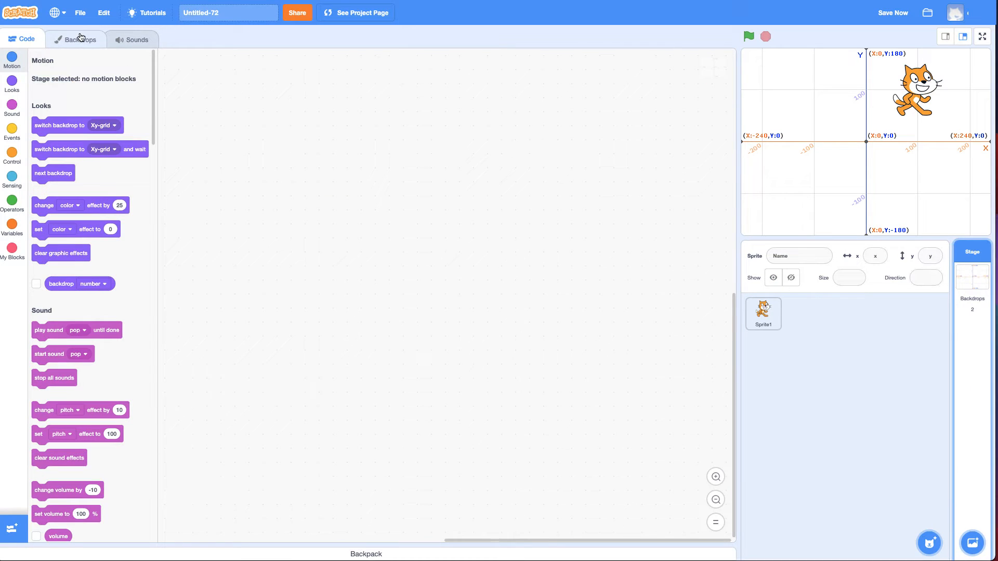
pyautogui.click(78, 38)
pyautogui.click(23, 84)
pyautogui.click(22, 39)
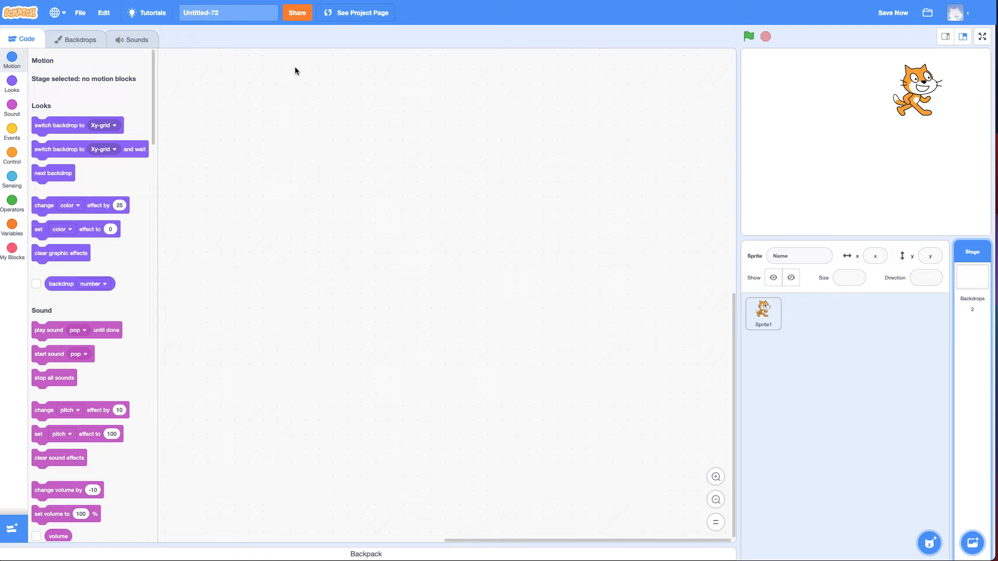
# Return to Sprite1's code and run the glide script again.
pyautogui.click(763, 312)
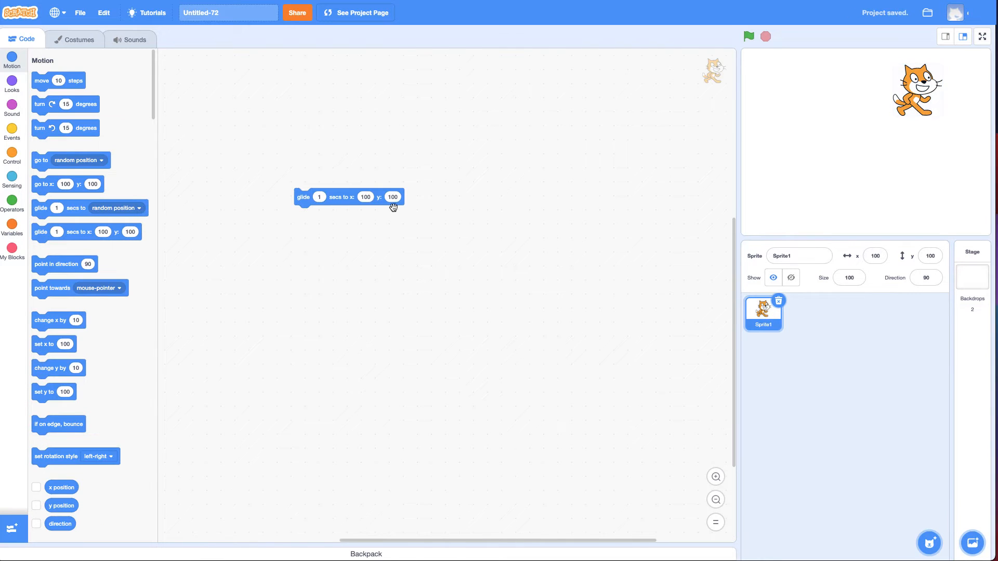
pyautogui.click(341, 198)
# Run the glide back to 100,100, then drag the cat to the right edge at x 188, y -19.
pyautogui.moveTo(920, 95); pyautogui.dragTo(778, 191)
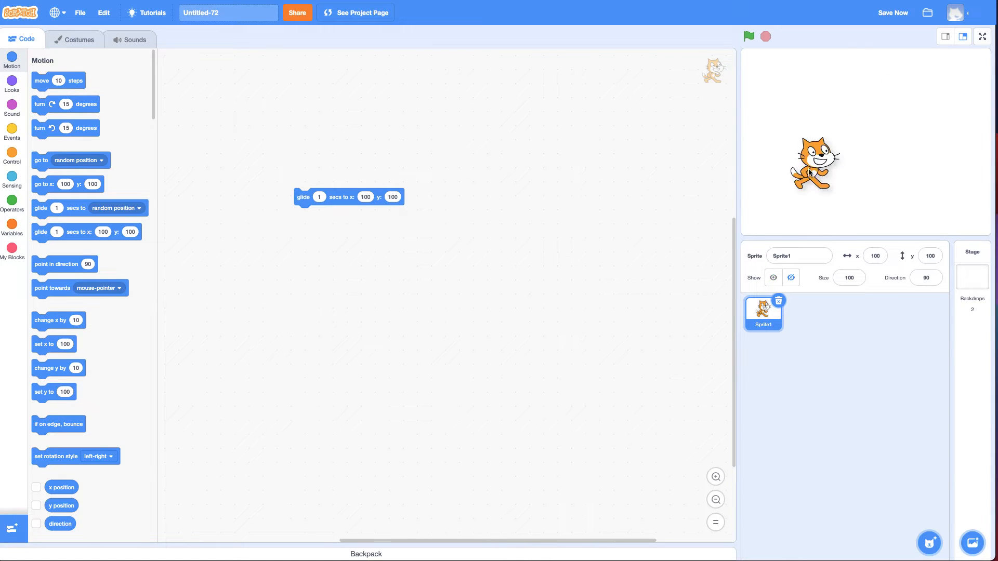
pyautogui.click(356, 197)
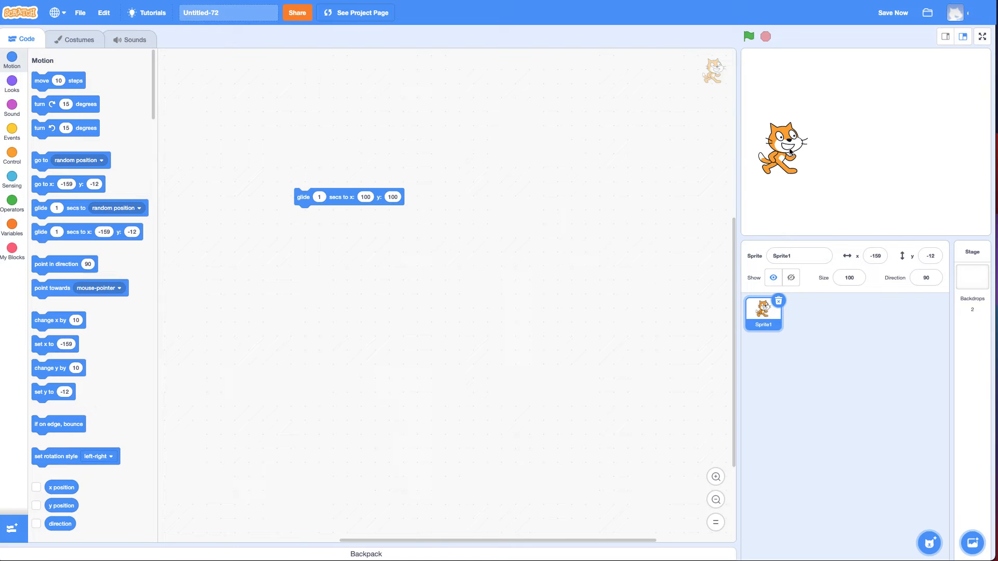
pyautogui.moveTo(786, 150); pyautogui.dragTo(966, 154)
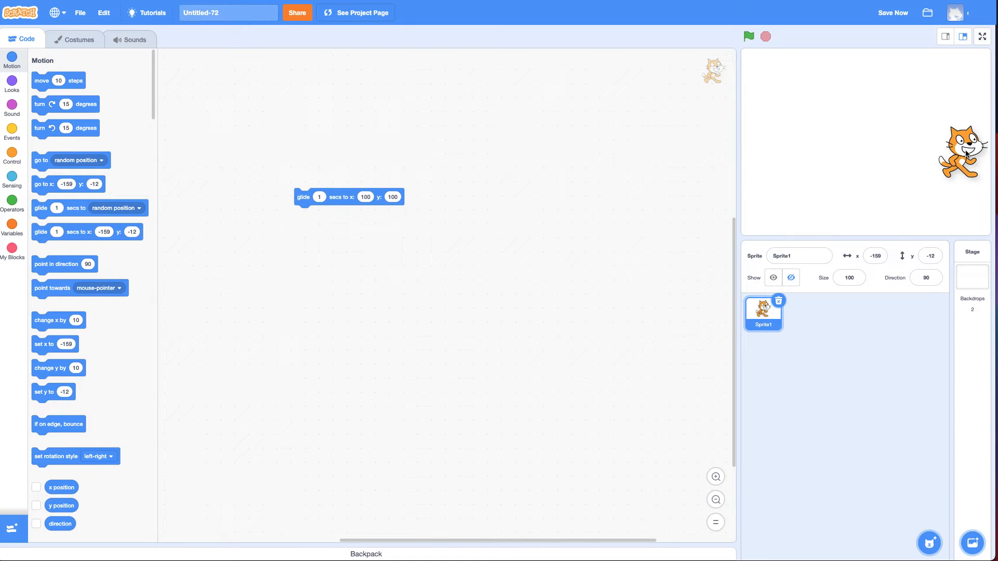
pyautogui.click(928, 256)
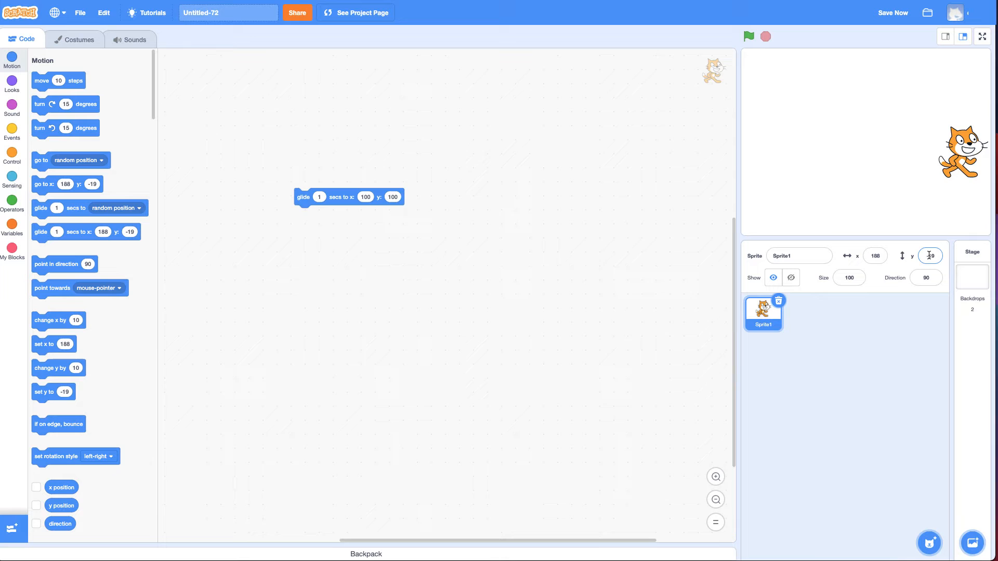
pyautogui.click(789, 235)
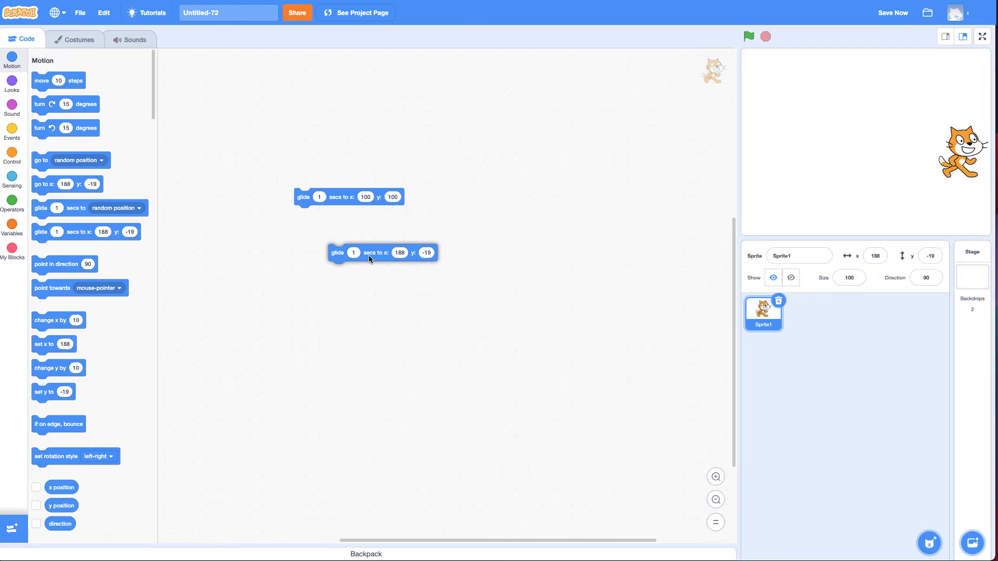
# Add a glide to the current spot x: 188 y: -19 and delete the old glide block.
pyautogui.moveTo(71, 235); pyautogui.dragTo(368, 255)
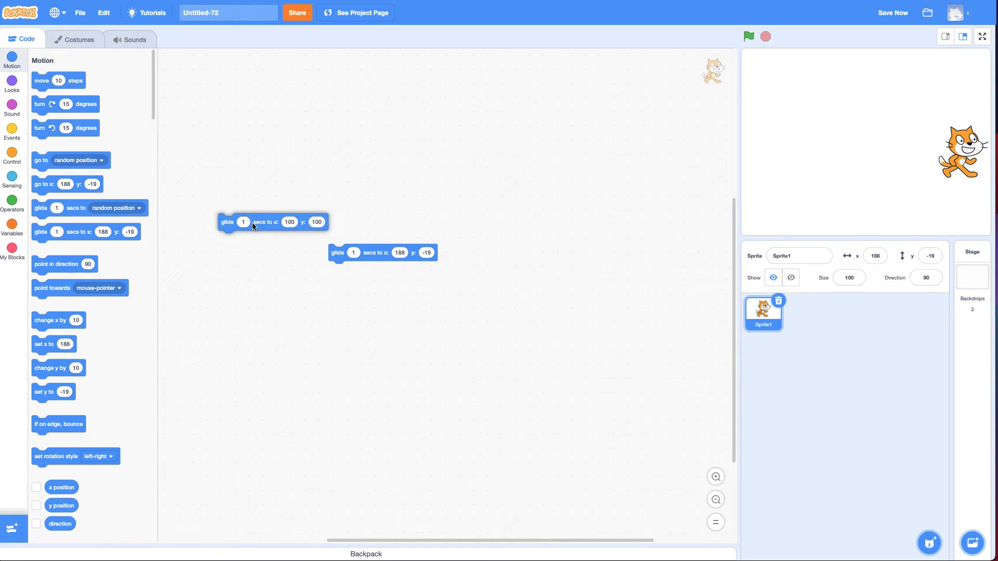
pyautogui.moveTo(252, 222); pyautogui.dragTo(94, 232)
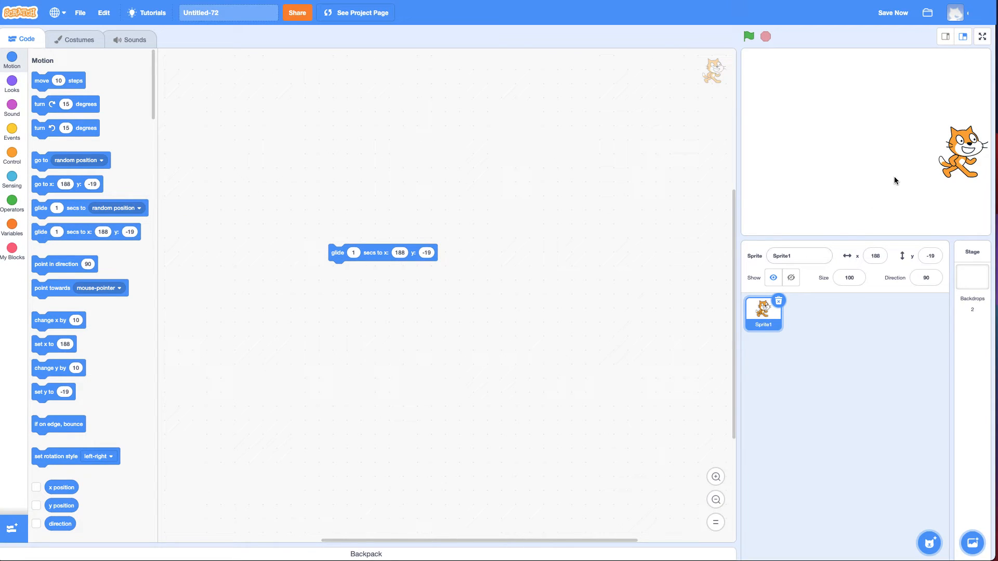
# Drag the cat to the upper left, test the glide to x 188, then return it upper left.
pyautogui.moveTo(956, 148); pyautogui.dragTo(763, 119)
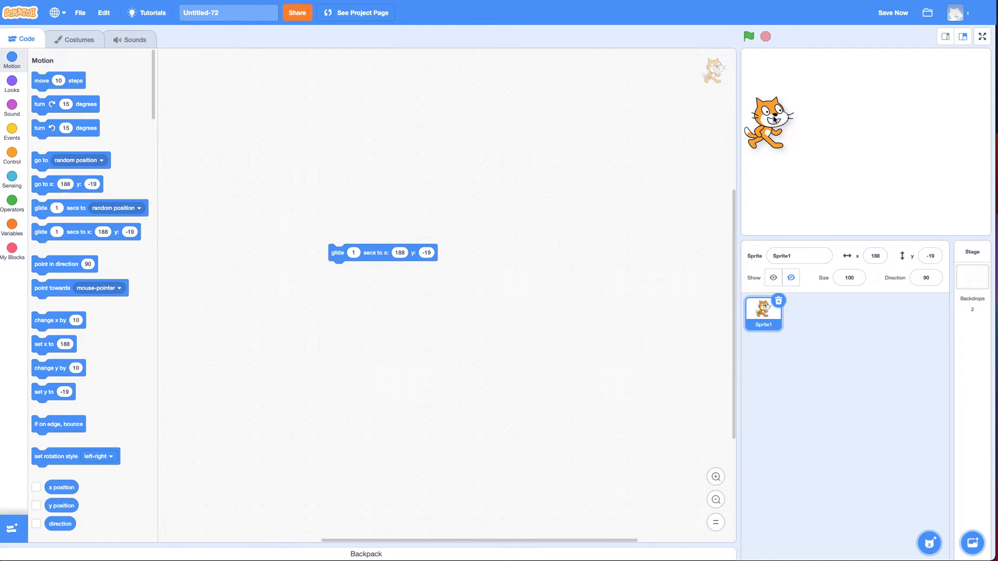
pyautogui.click(371, 255)
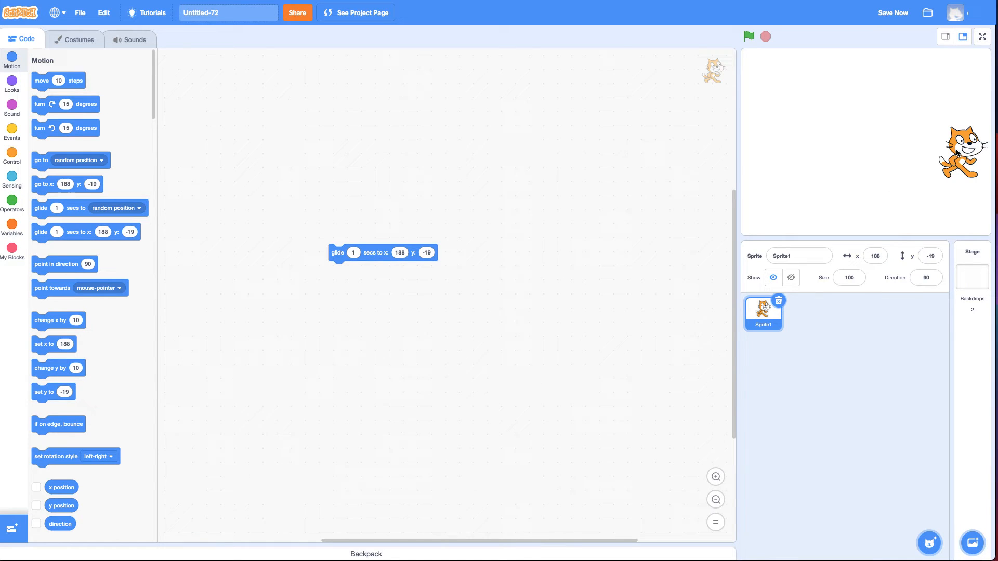
pyautogui.moveTo(964, 151); pyautogui.dragTo(769, 127)
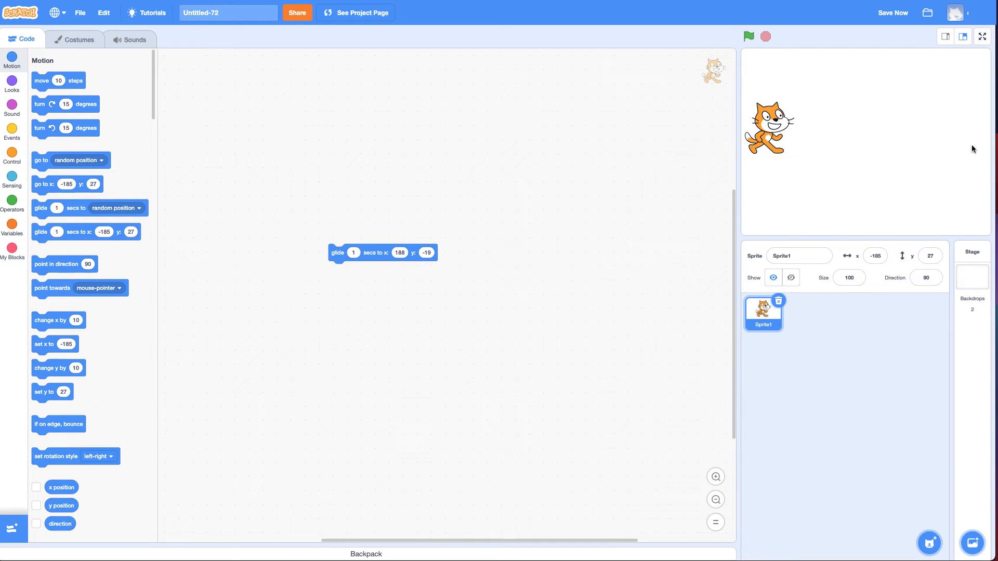
# Set the cat's y to -19 and run the glide so it slides straight across to x 188.
pyautogui.click(929, 260)
pyautogui.write('-19')
pyautogui.press('Return')
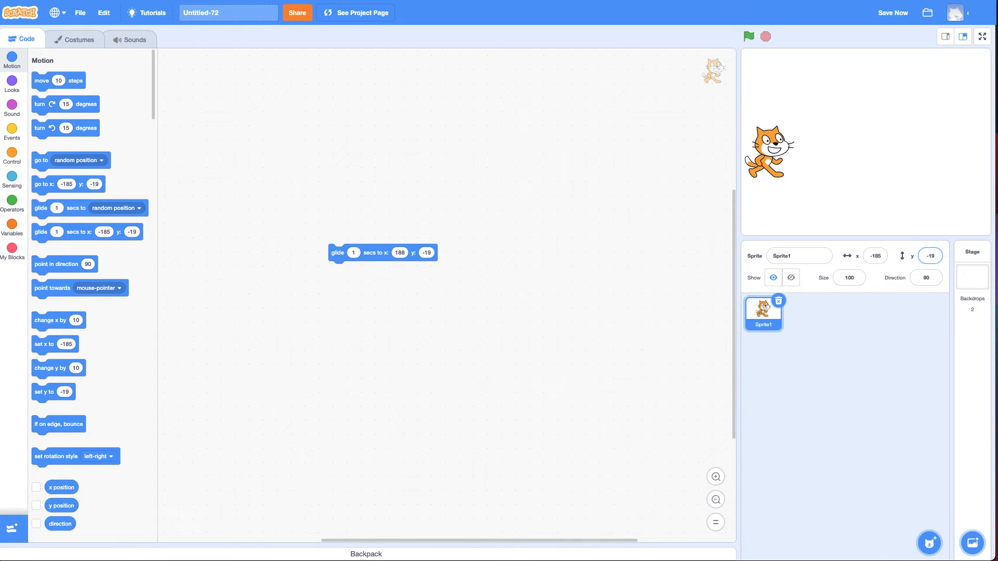
pyautogui.click(373, 254)
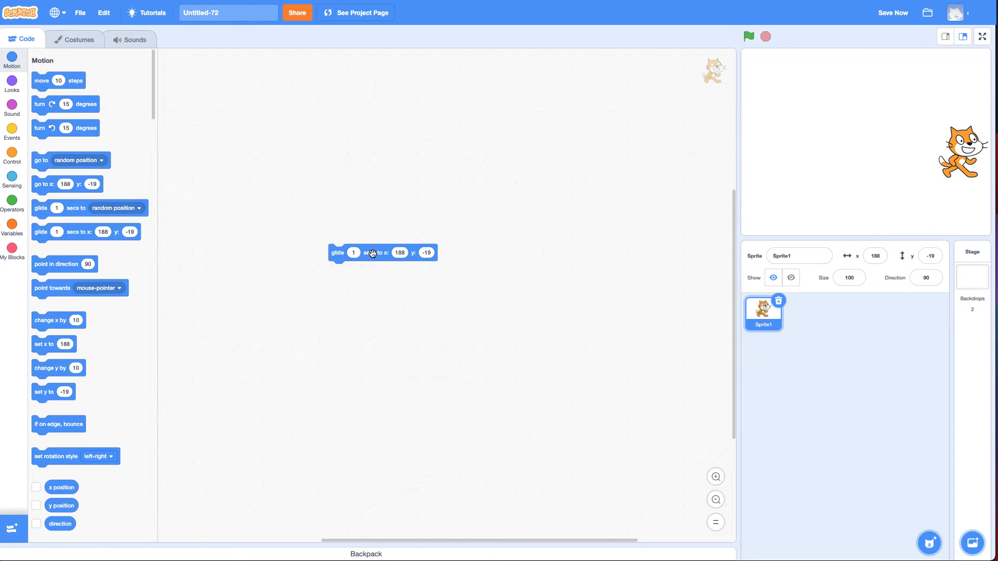
# Attach a when-green-flag-clicked event above the glide and run the script from the flag.
pyautogui.click(19, 138)
pyautogui.moveTo(37, 81); pyautogui.dragTo(343, 232)
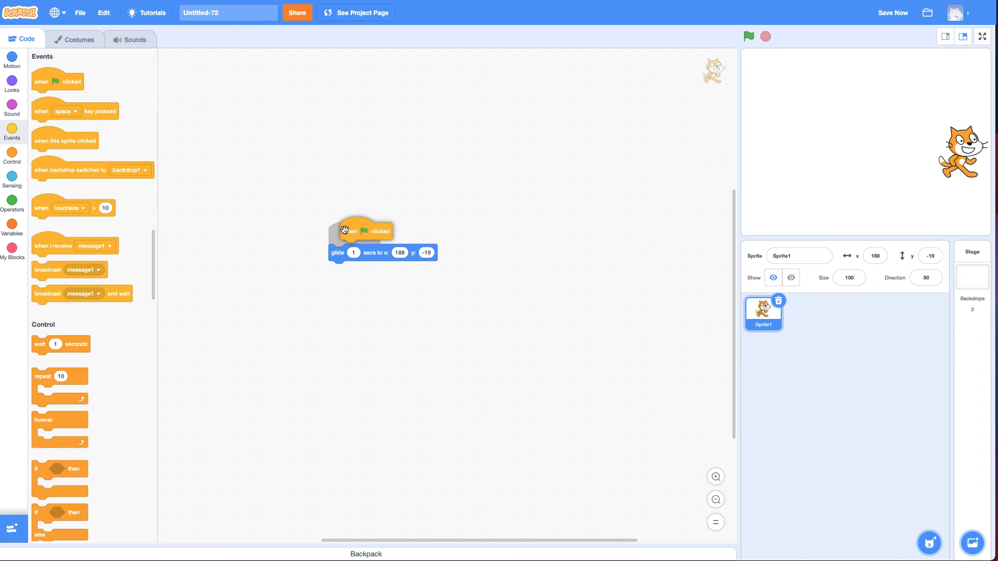
pyautogui.click(750, 39)
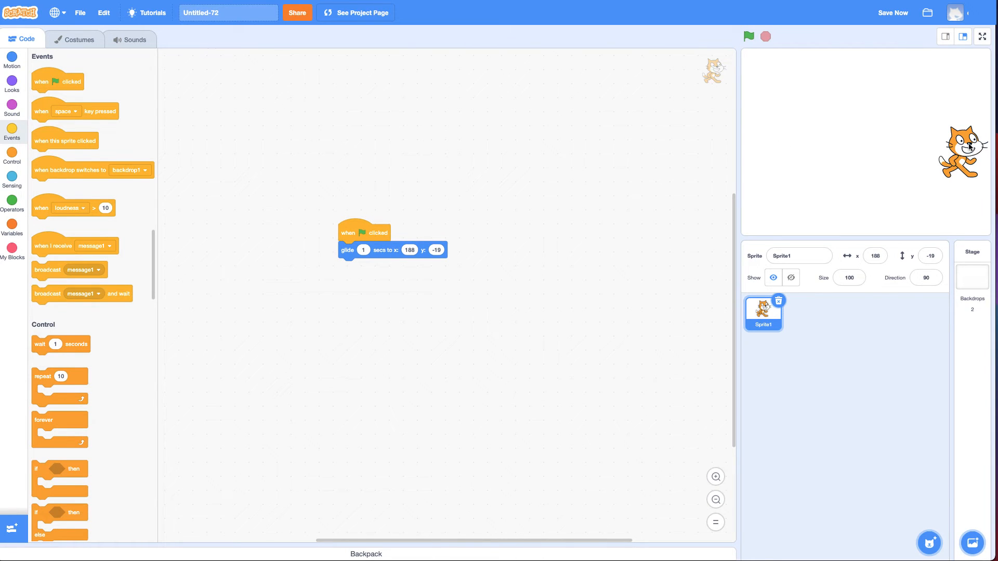
pyautogui.moveTo(970, 147); pyautogui.dragTo(775, 145)
pyautogui.click(930, 257)
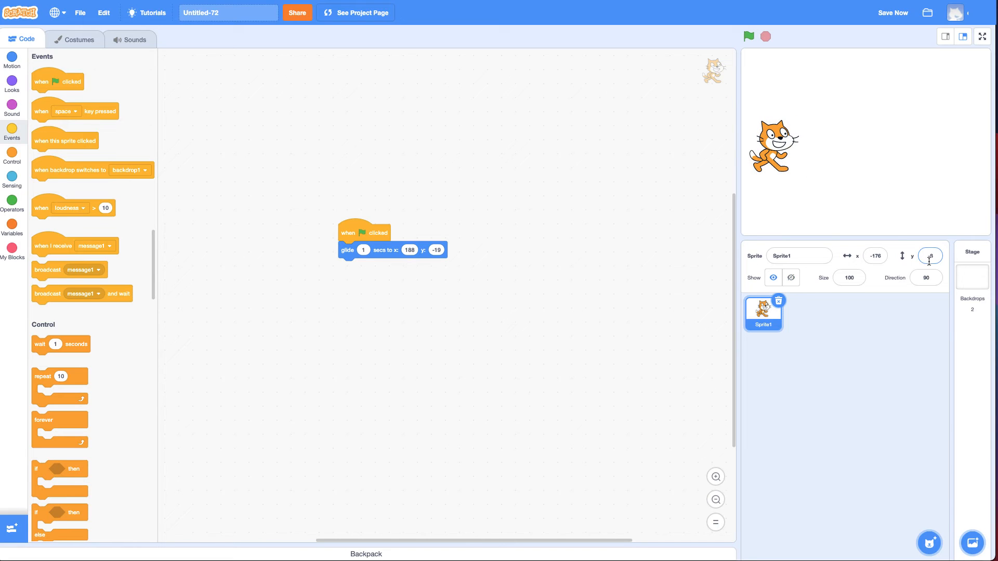
pyautogui.press('BackSpace')
pyautogui.write('-19')
pyautogui.press('BackSpace')
pyautogui.press('BackSpace')
pyautogui.write('19')
pyautogui.press('Return')
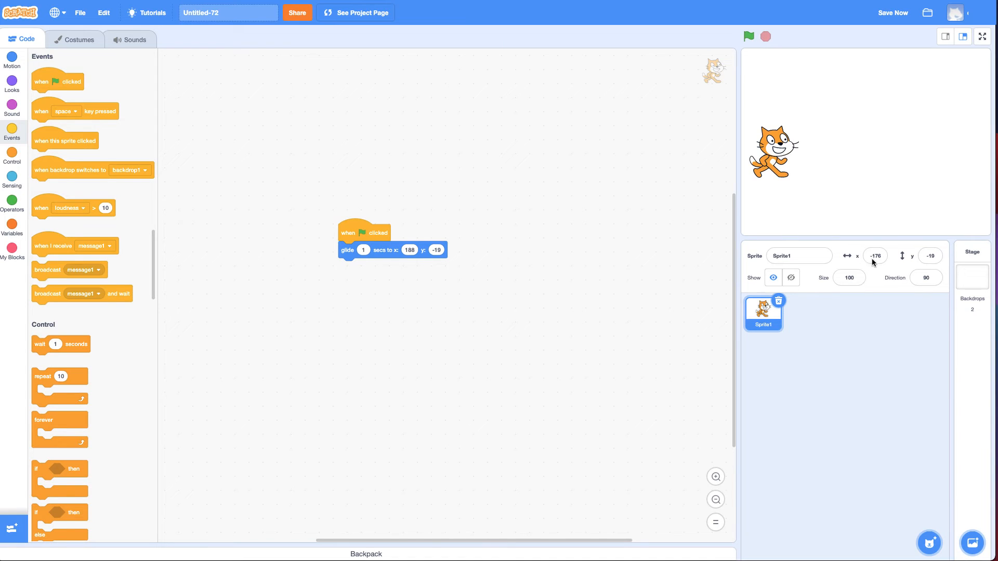
pyautogui.click(747, 36)
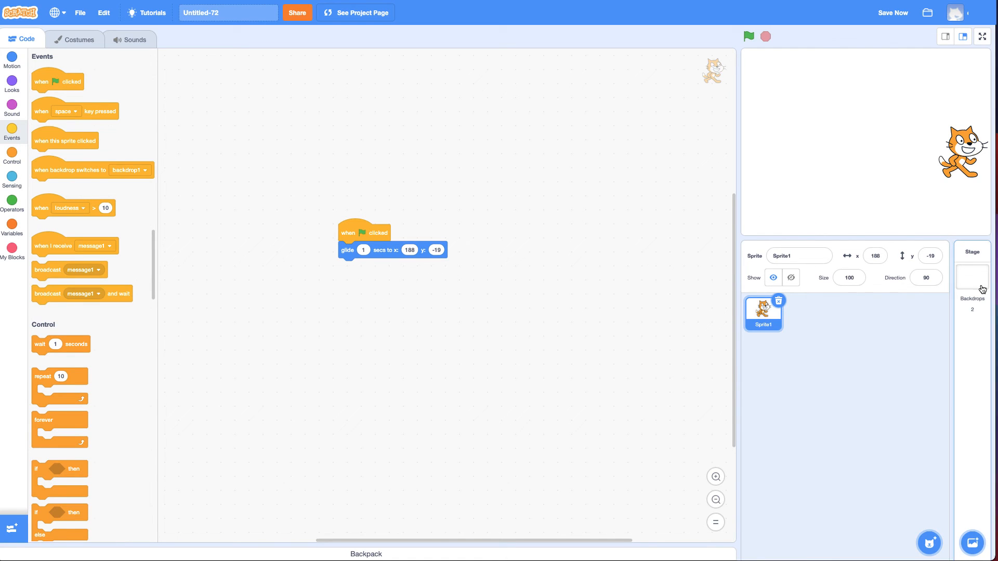
# Give the Stage the Xy-grid backdrop so coordinates are visible.
pyautogui.click(967, 292)
pyautogui.click(72, 43)
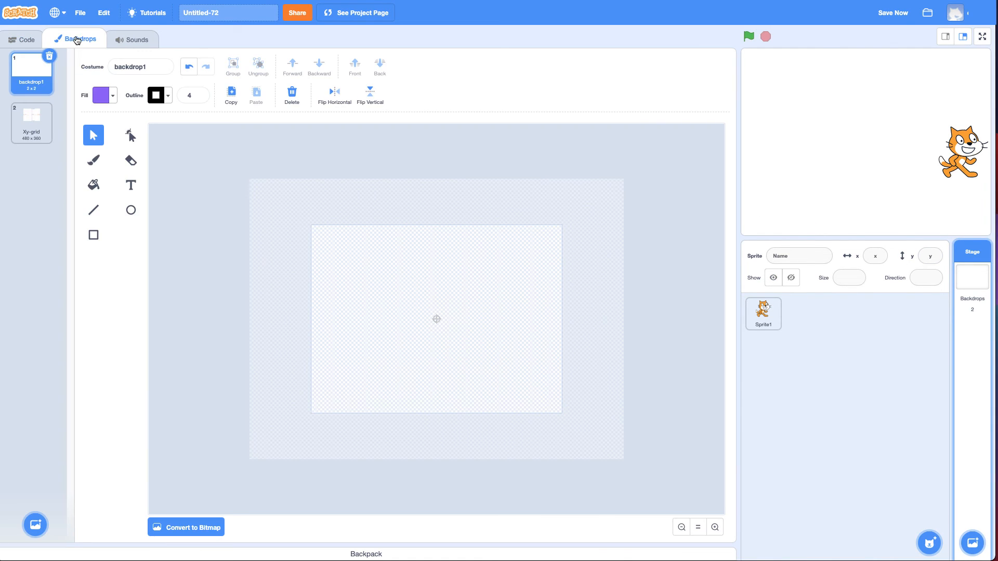
pyautogui.click(47, 104)
pyautogui.click(20, 41)
# Set the cat's glide target to x: 100, y: 100 and run the script to test it.
pyautogui.click(760, 314)
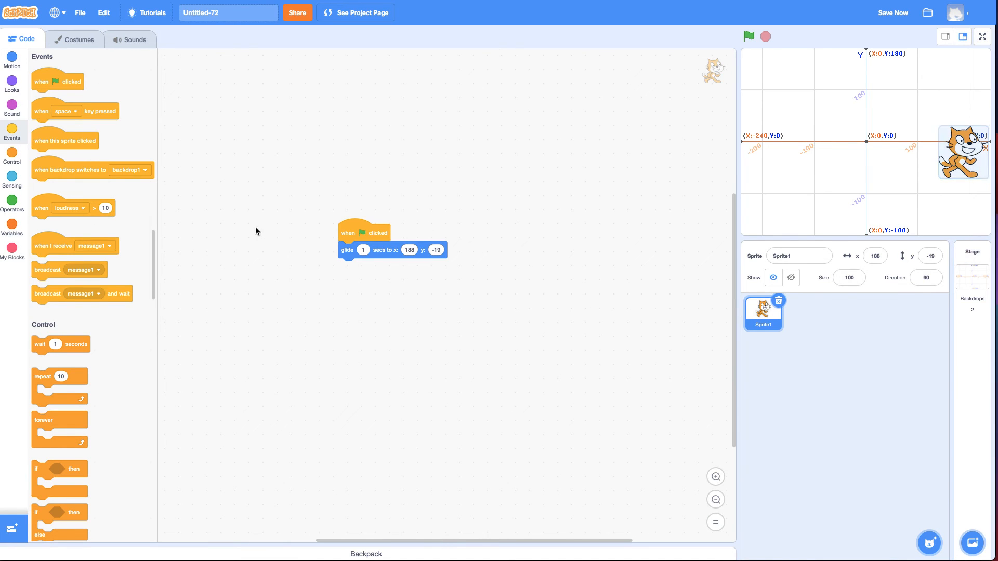
pyautogui.click(406, 247)
pyautogui.write('1')
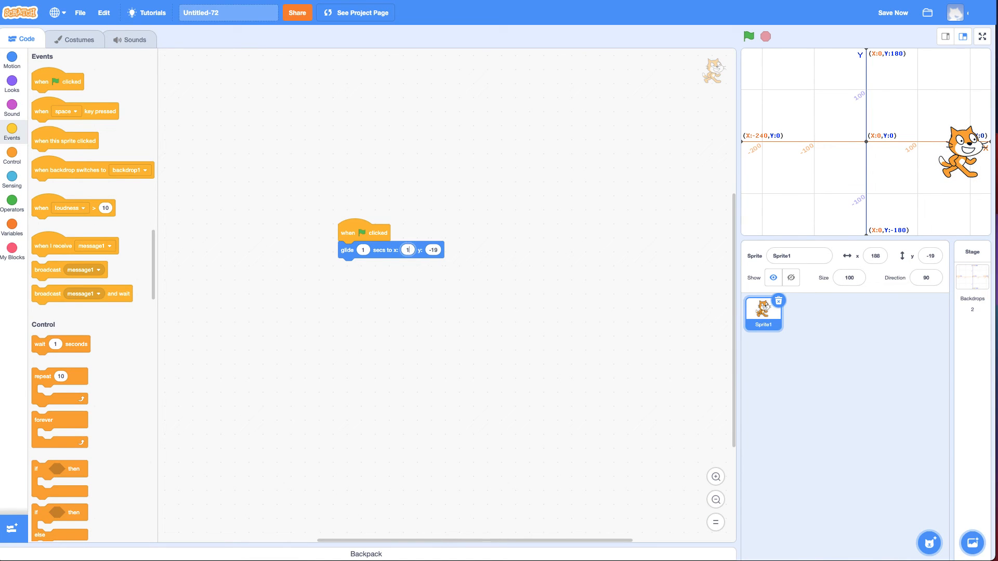
pyautogui.write('00')
pyautogui.click(437, 250)
pyautogui.write('100')
pyautogui.click(351, 236)
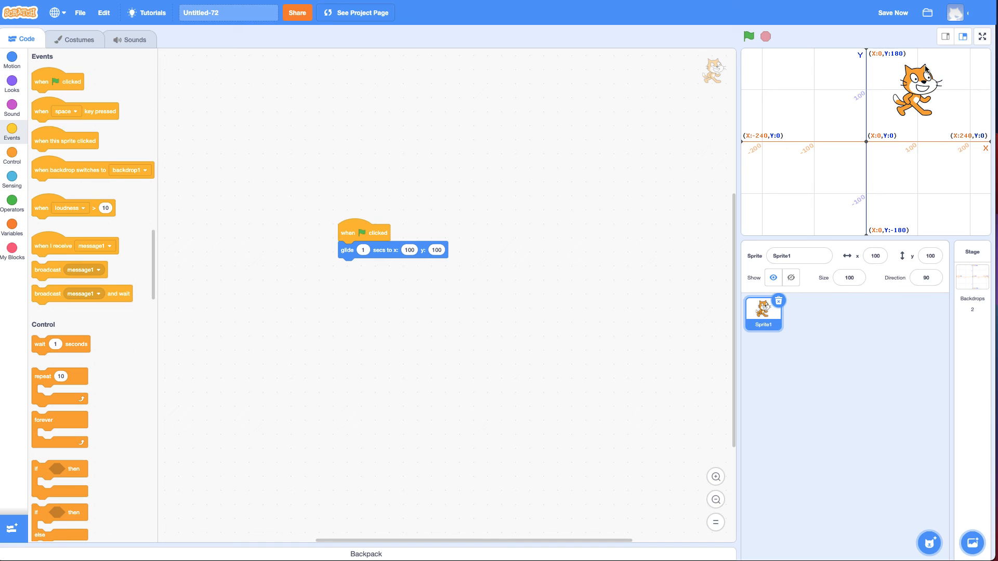
# Select the whole cat drawing and drag it so the costume centre sits on its ear.
pyautogui.click(76, 40)
pyautogui.click(374, 224)
pyautogui.click(275, 175)
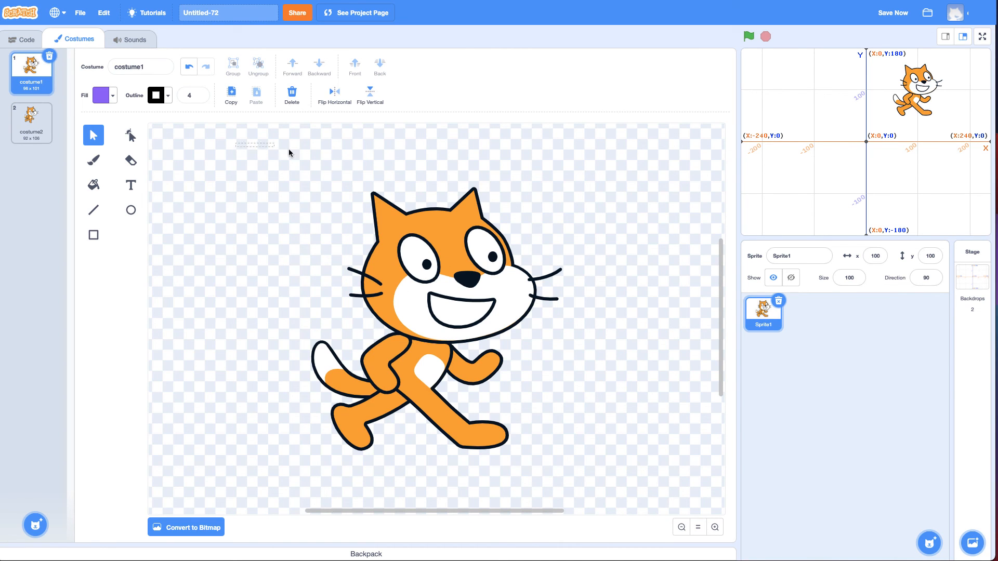
pyautogui.moveTo(288, 152); pyautogui.dragTo(608, 477)
pyautogui.moveTo(436, 373)
pyautogui.mouseDown()
pyautogui.moveTo(545, 394)
pyautogui.moveTo(397, 502)
pyautogui.mouseUp()
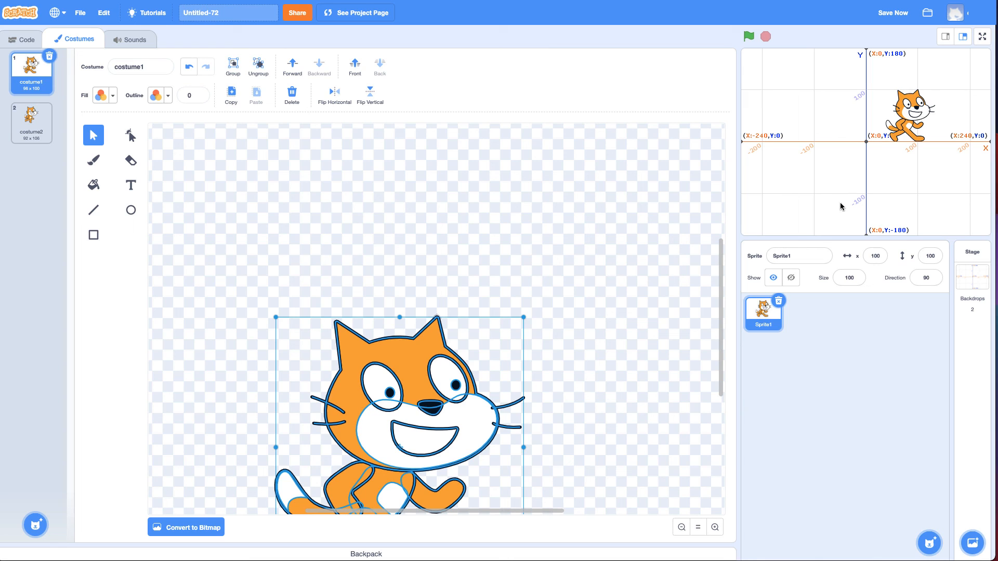
pyautogui.click(13, 42)
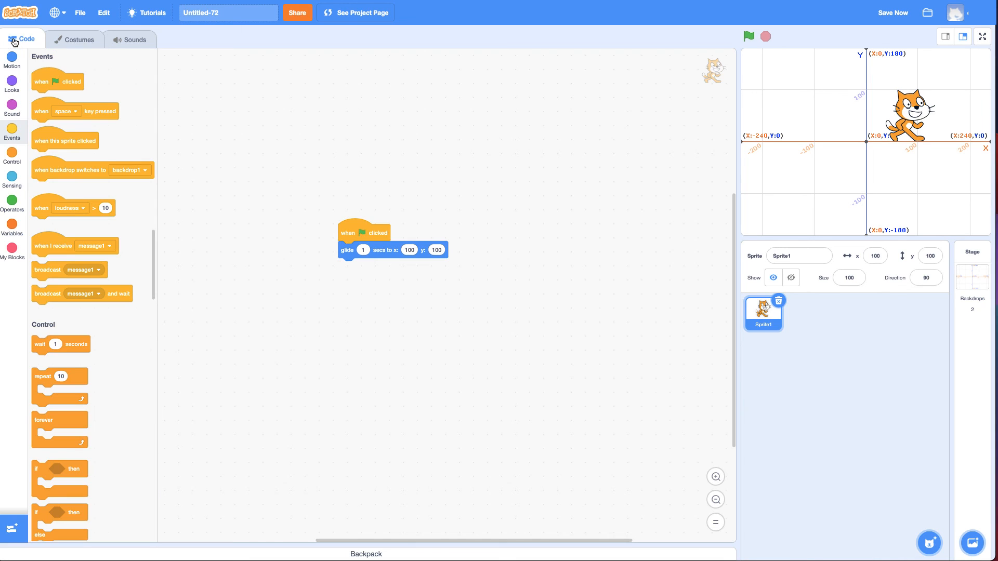